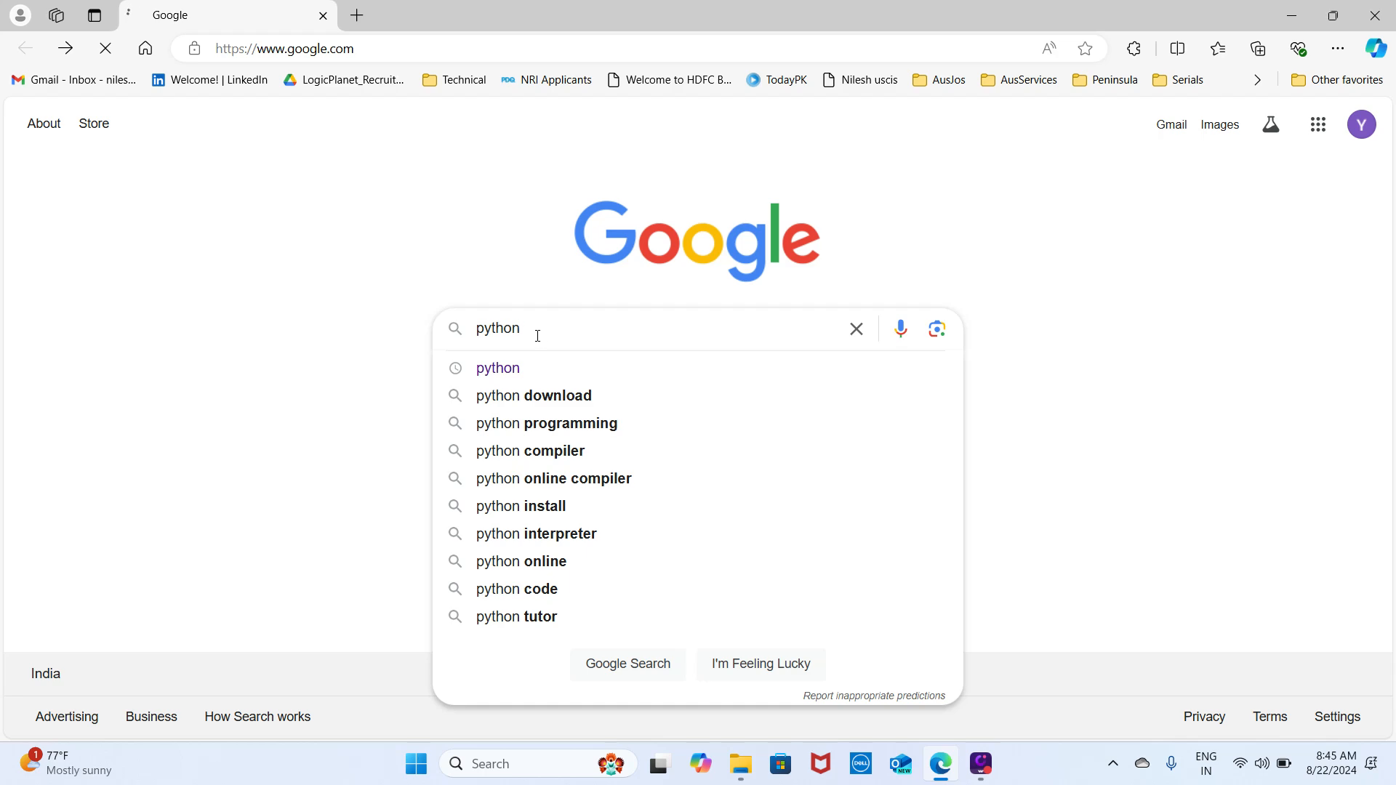
- Search Google for "python" and open the official Python.org website from the results
left_click(497, 366)
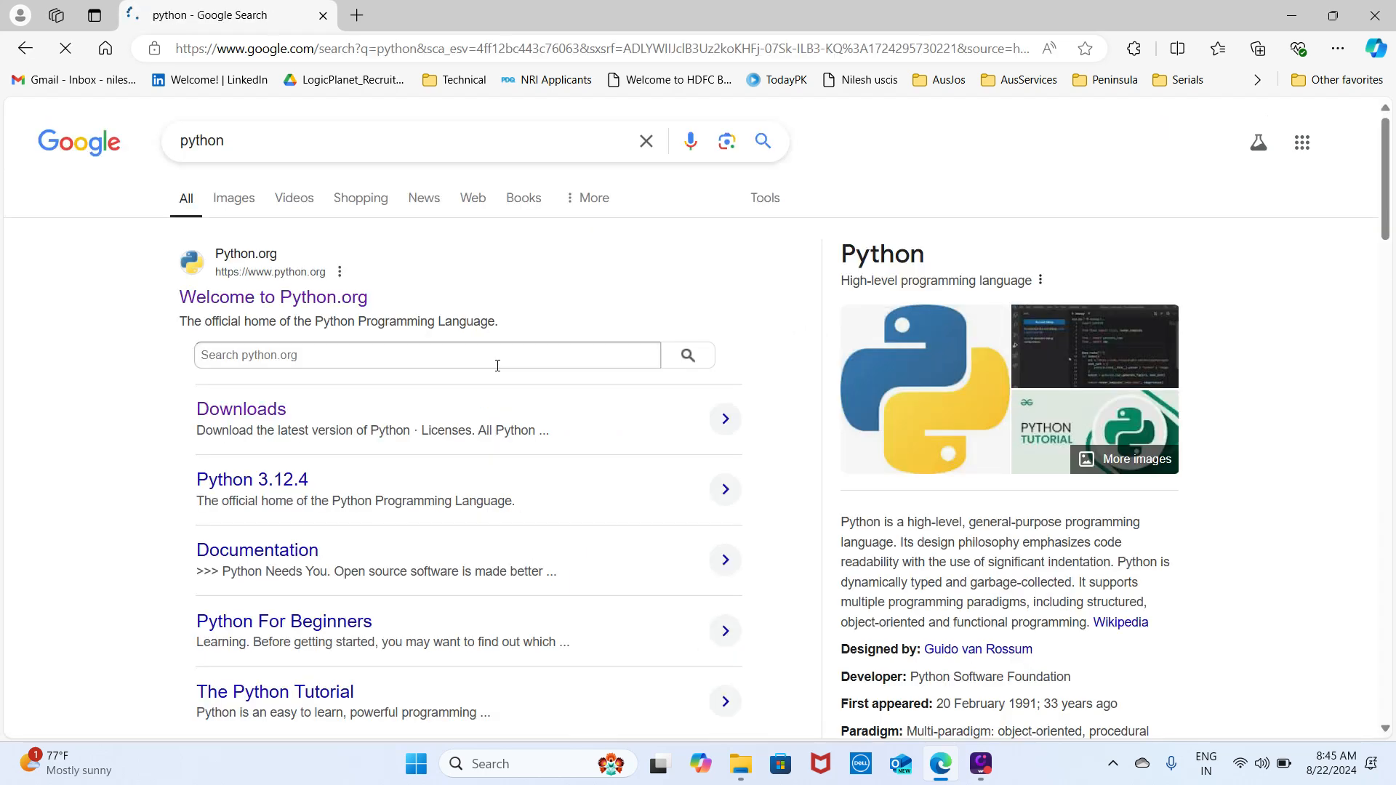
left_click(498, 365)
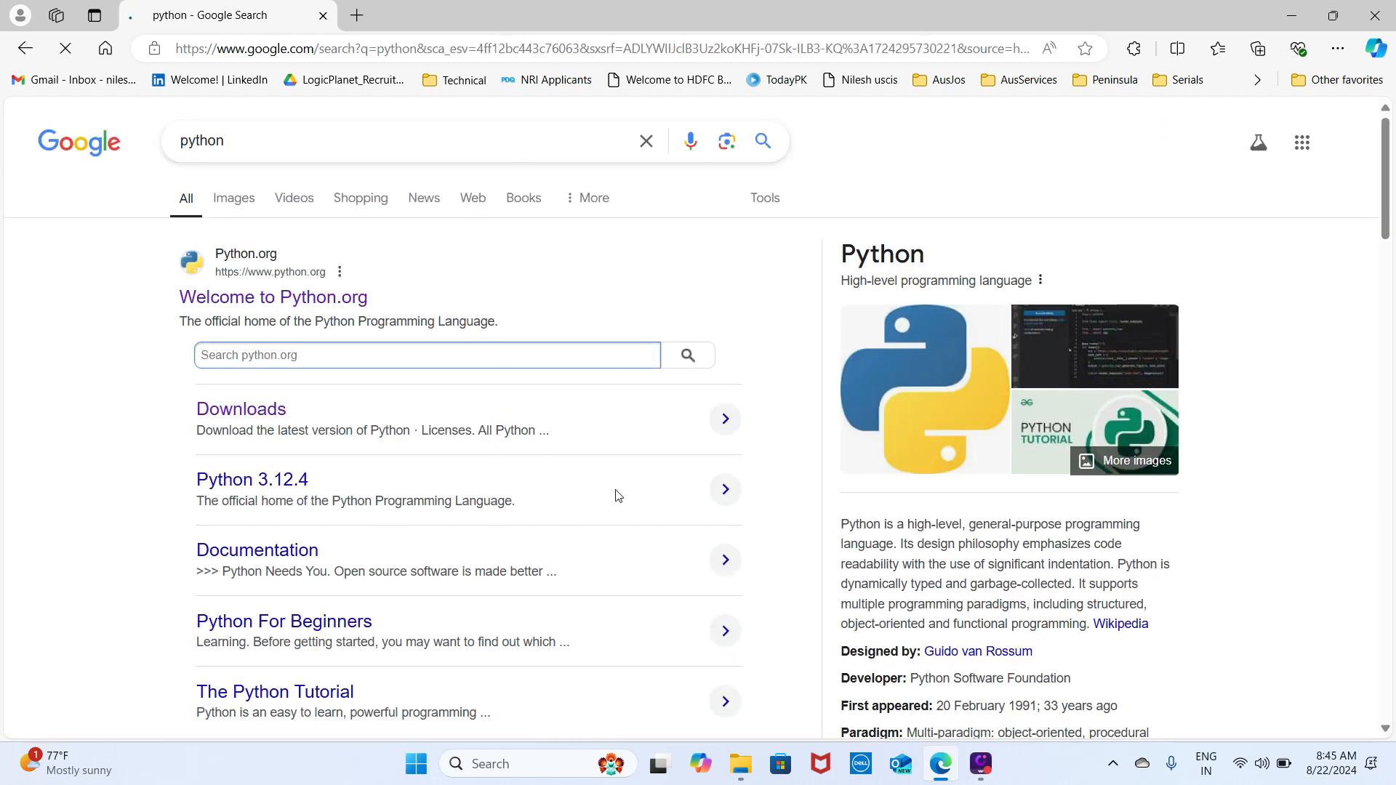
scroll(618, 496, "down", 6)
scroll(618, 496, "up", 6)
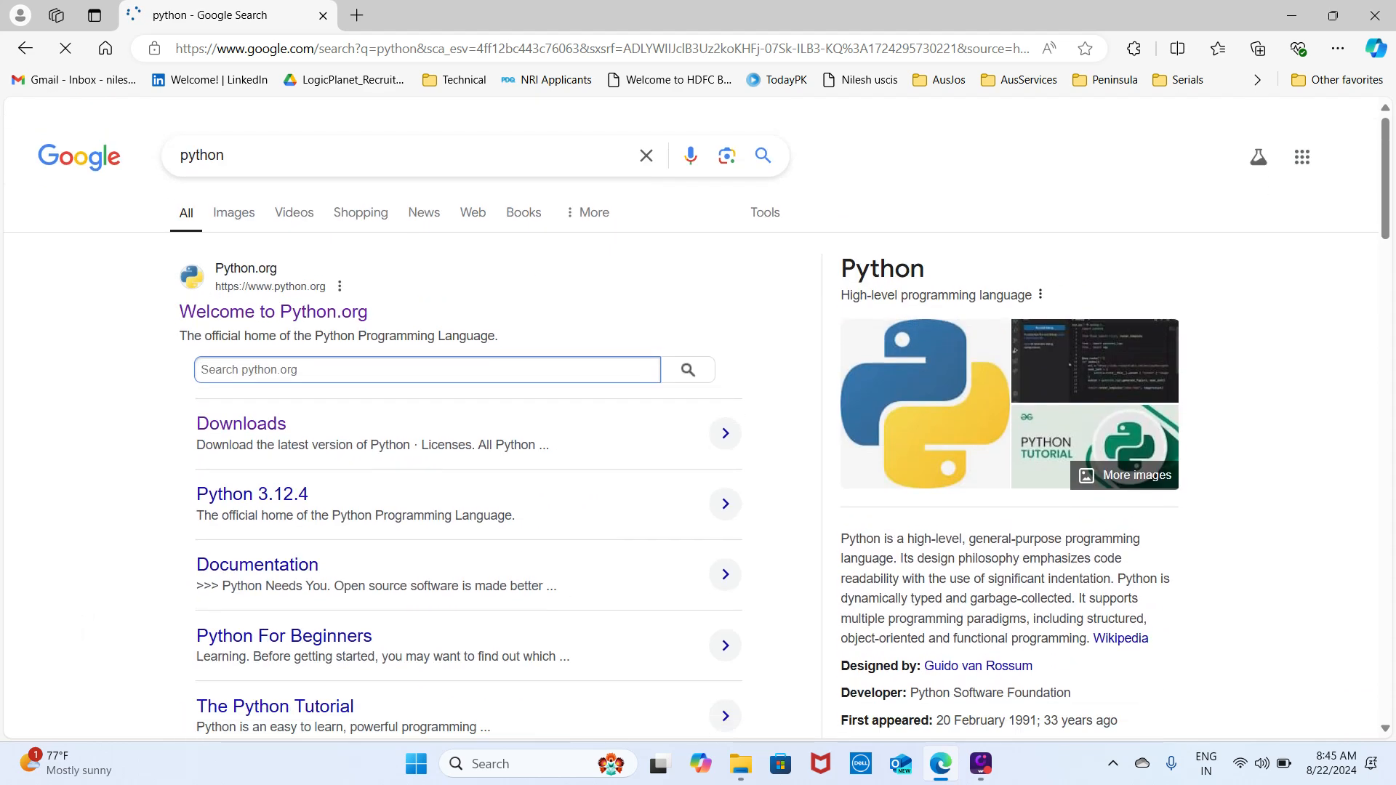
left_click(250, 311)
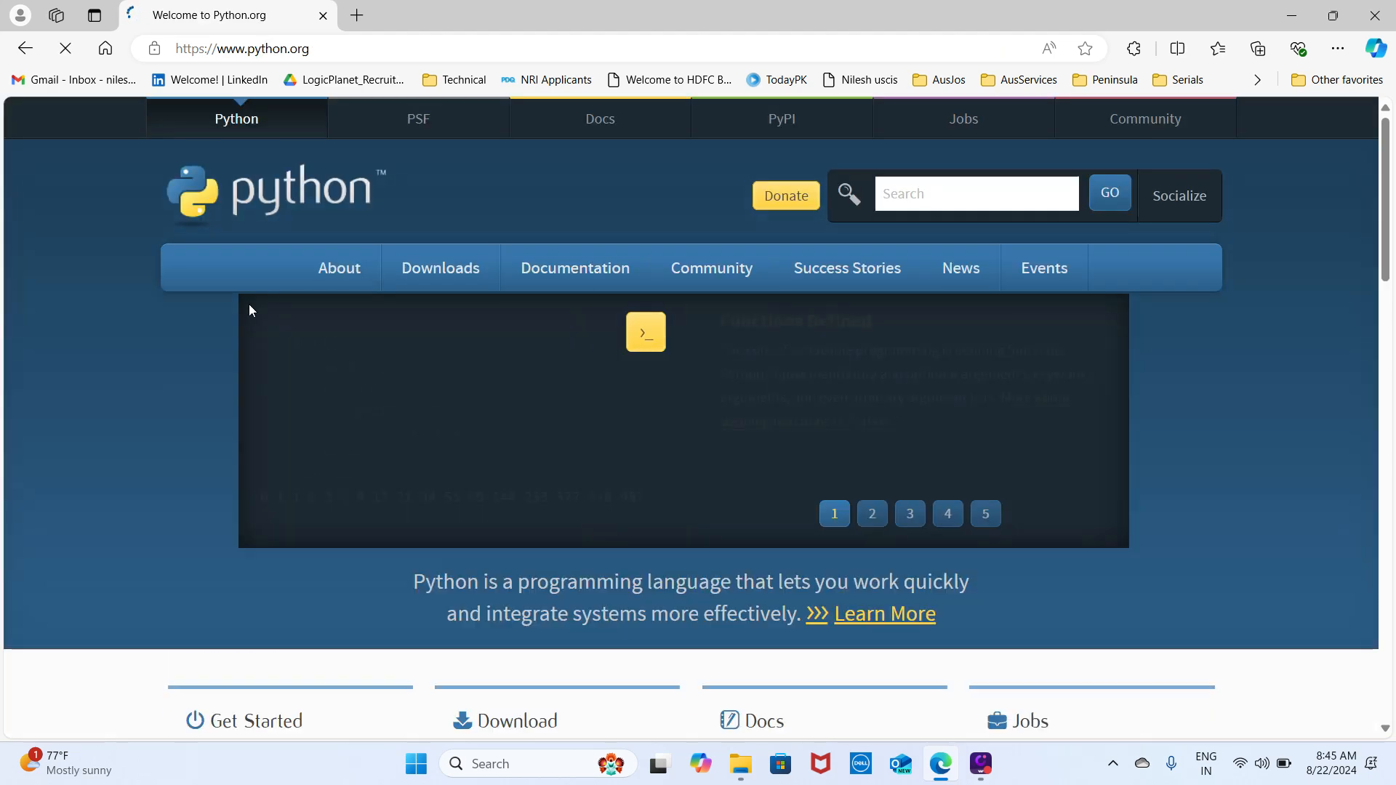
- Open the Python releases page for Windows and download the 64-bit Windows installer of Python 3.12.5
mouse_move(434, 277)
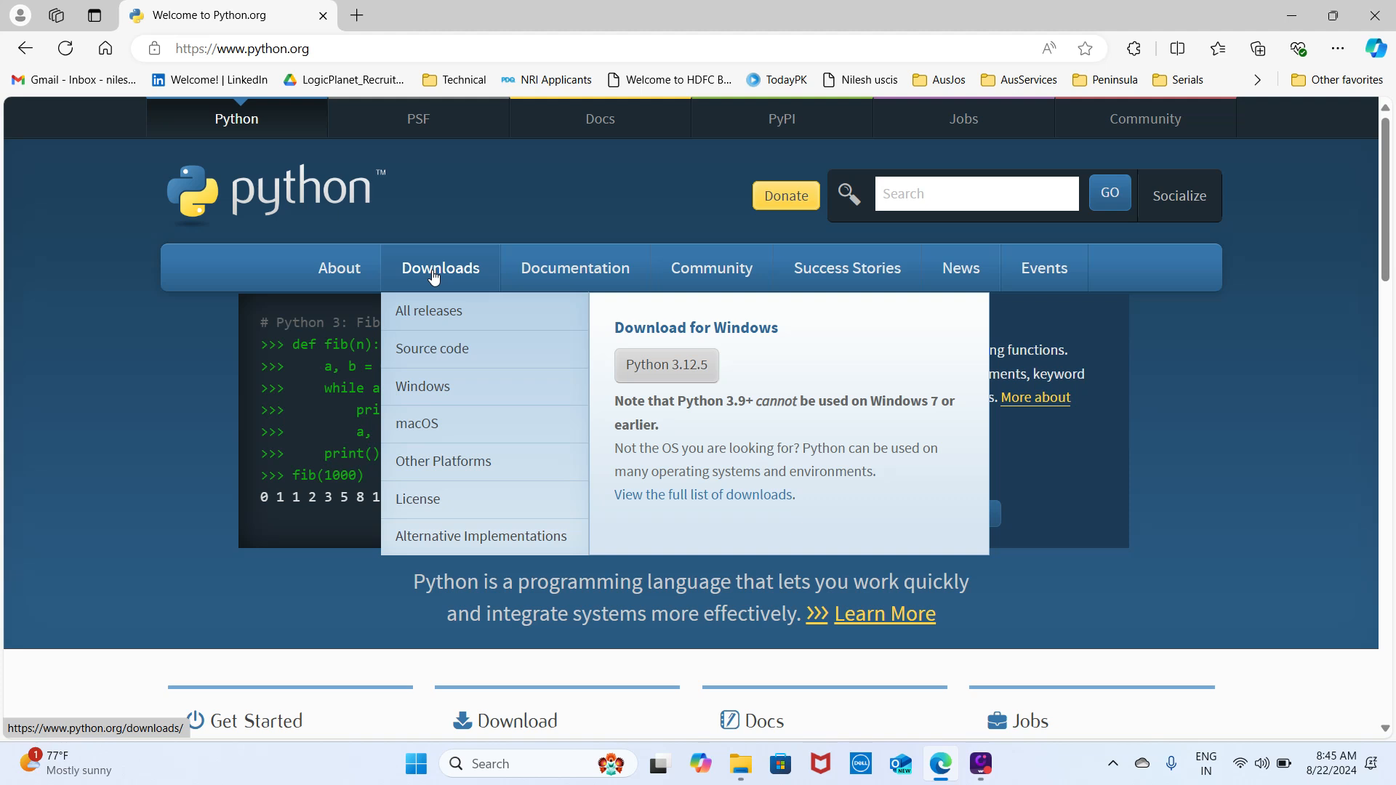
left_click(434, 398)
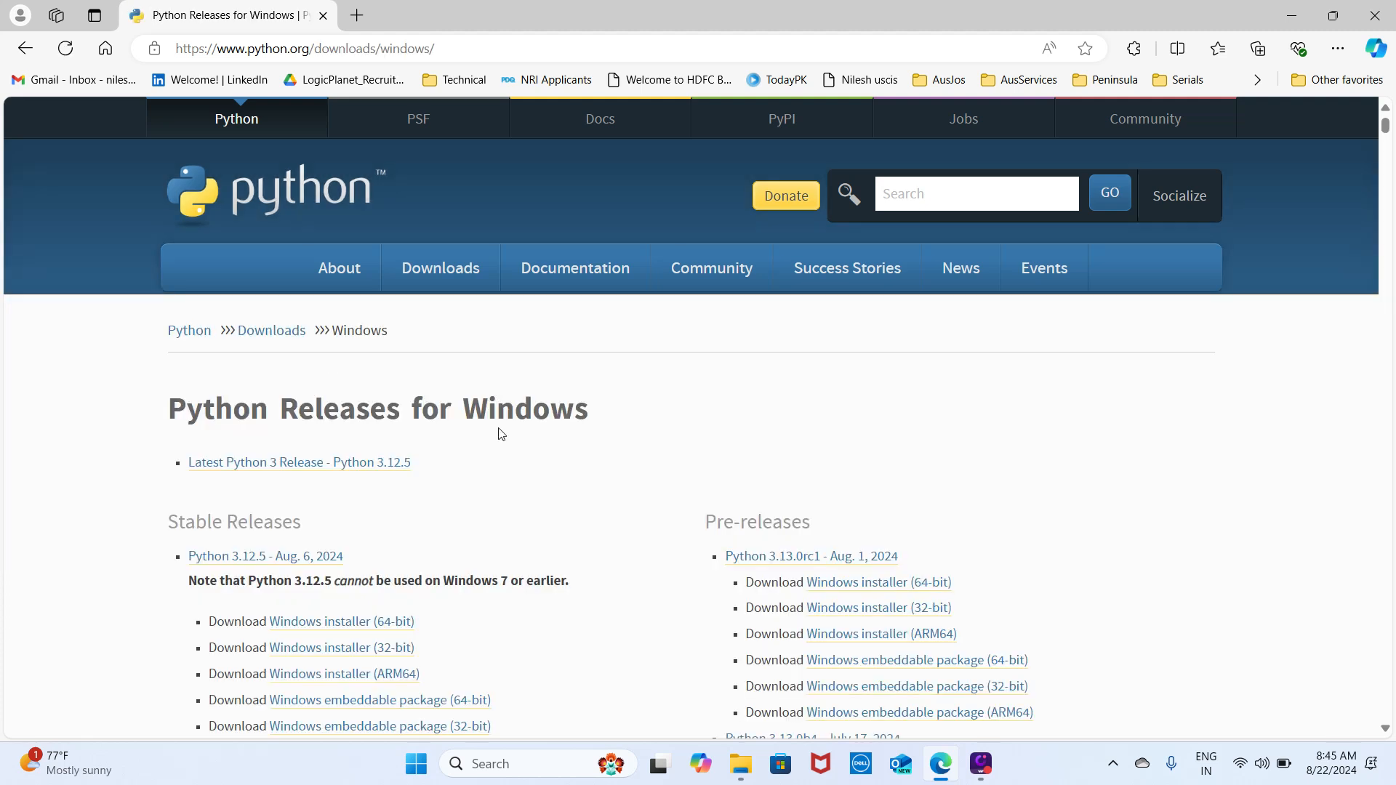
scroll(690, 418, "down", 5)
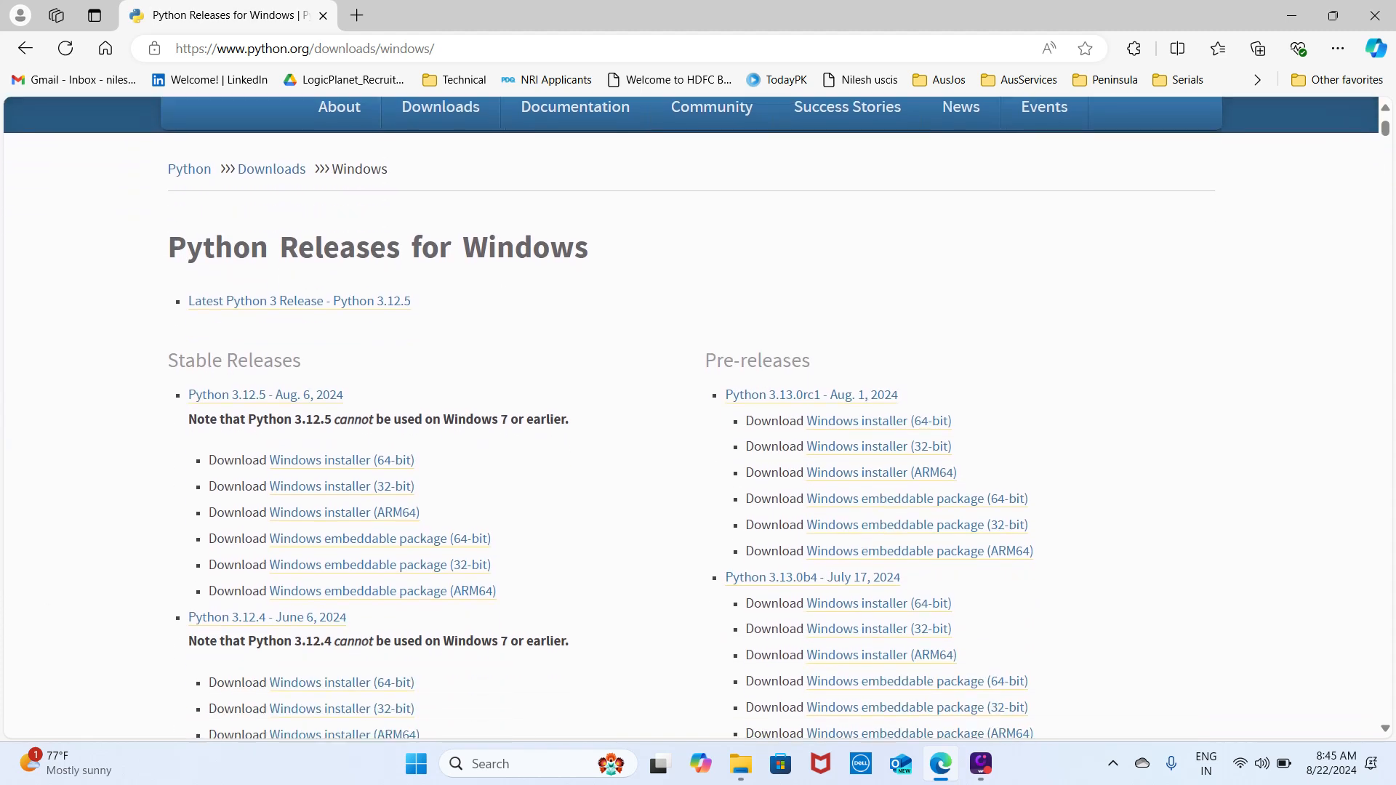
scroll(337, 327, "up", 2)
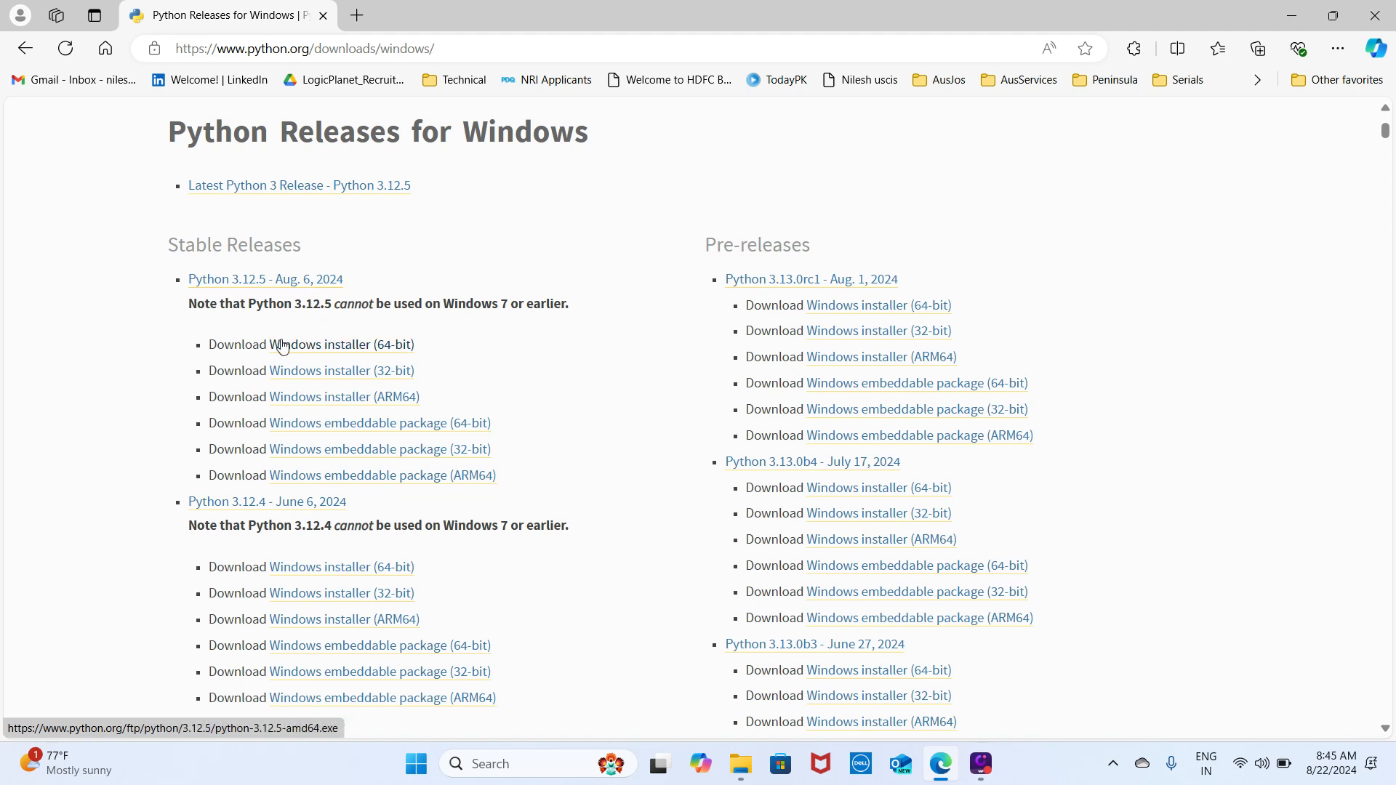
left_click(377, 356)
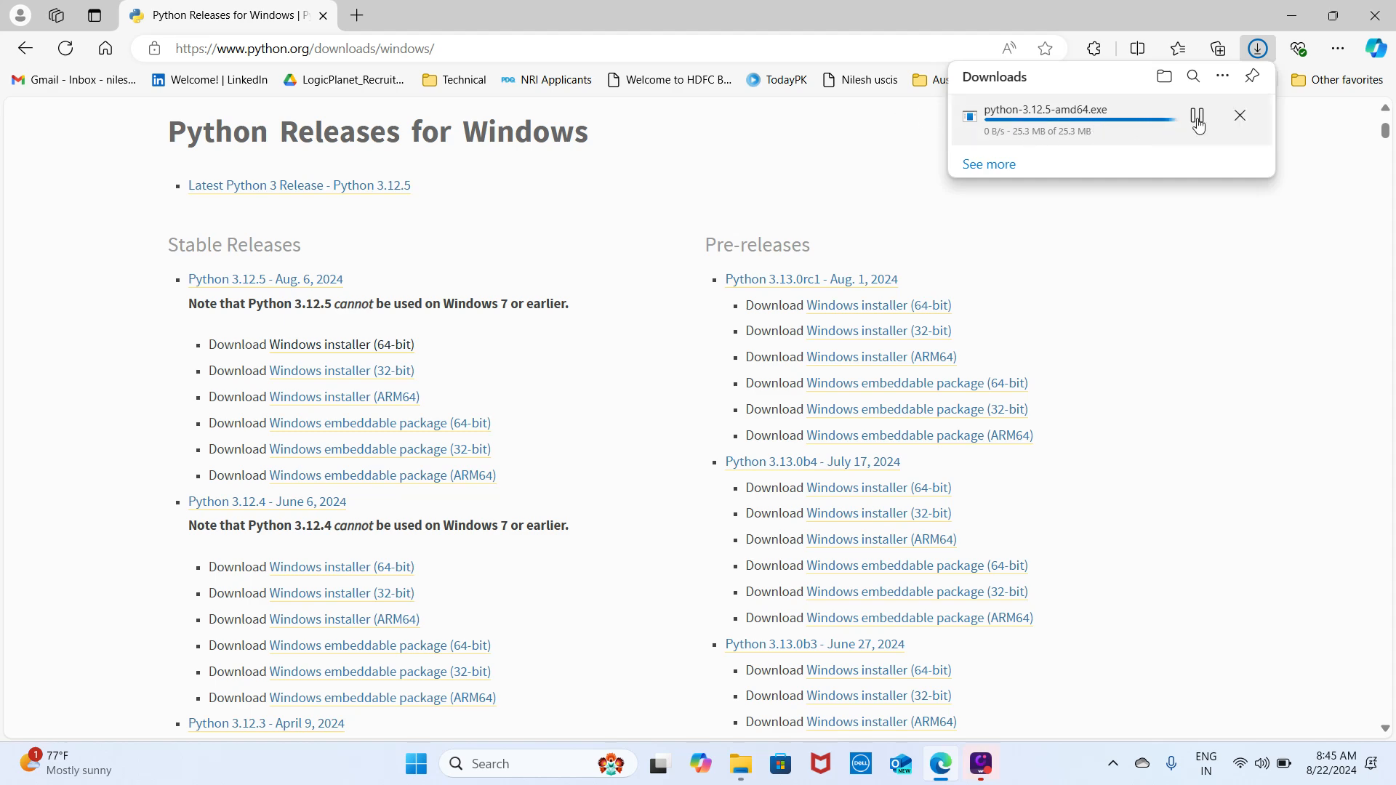
- Run python-3.12.5-amd64 from the Downloads folder and install Python with default settings and python.exe added to PATH
left_click(1164, 77)
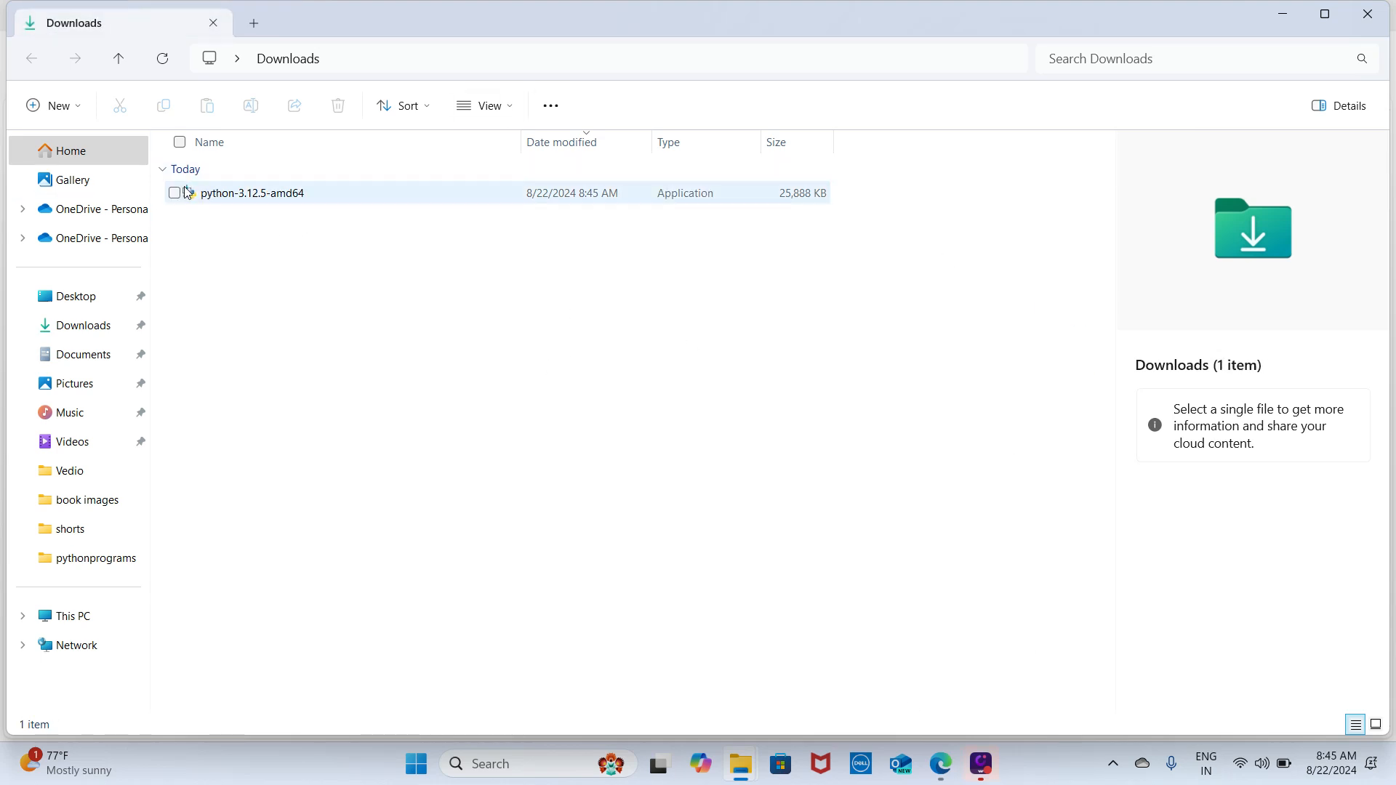
double_click(274, 200)
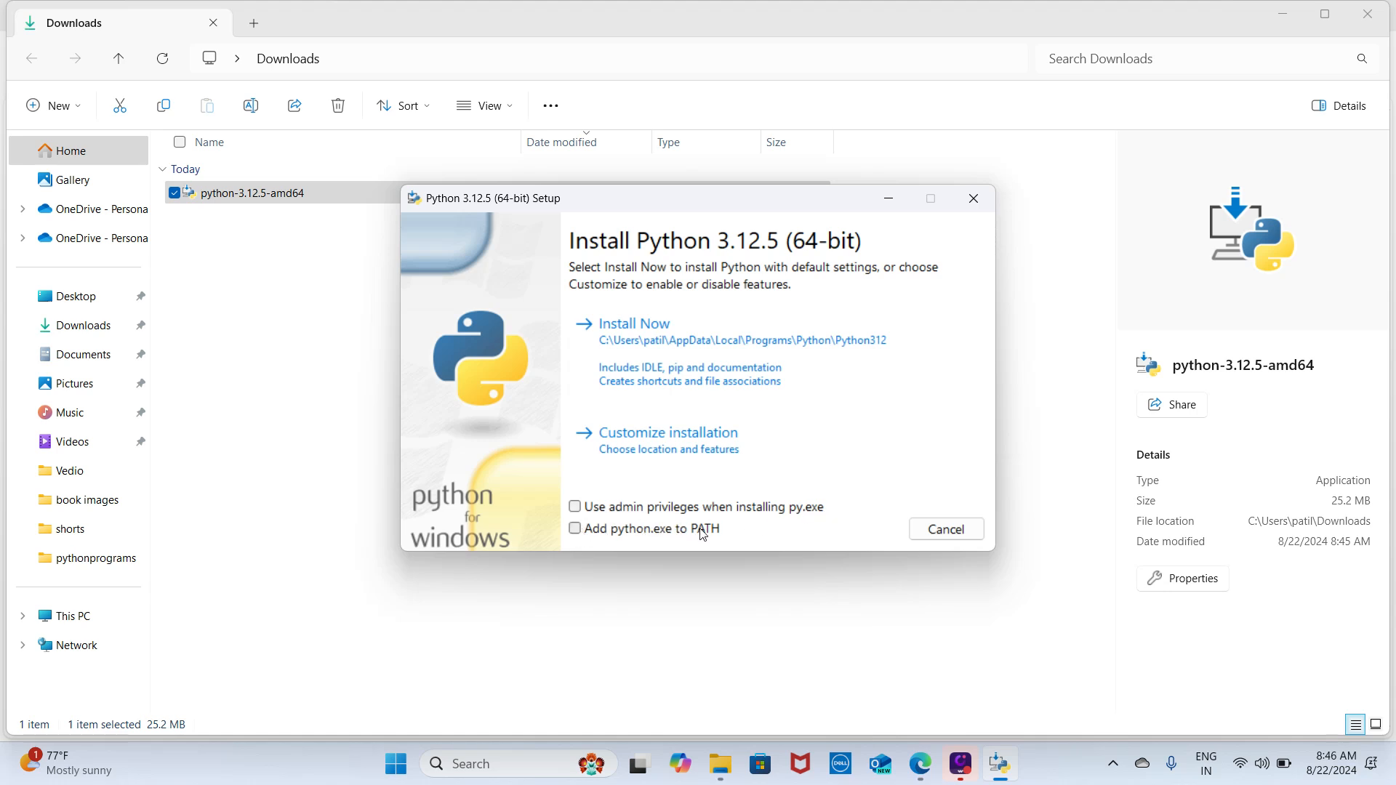
left_click(575, 530)
left_click(671, 354)
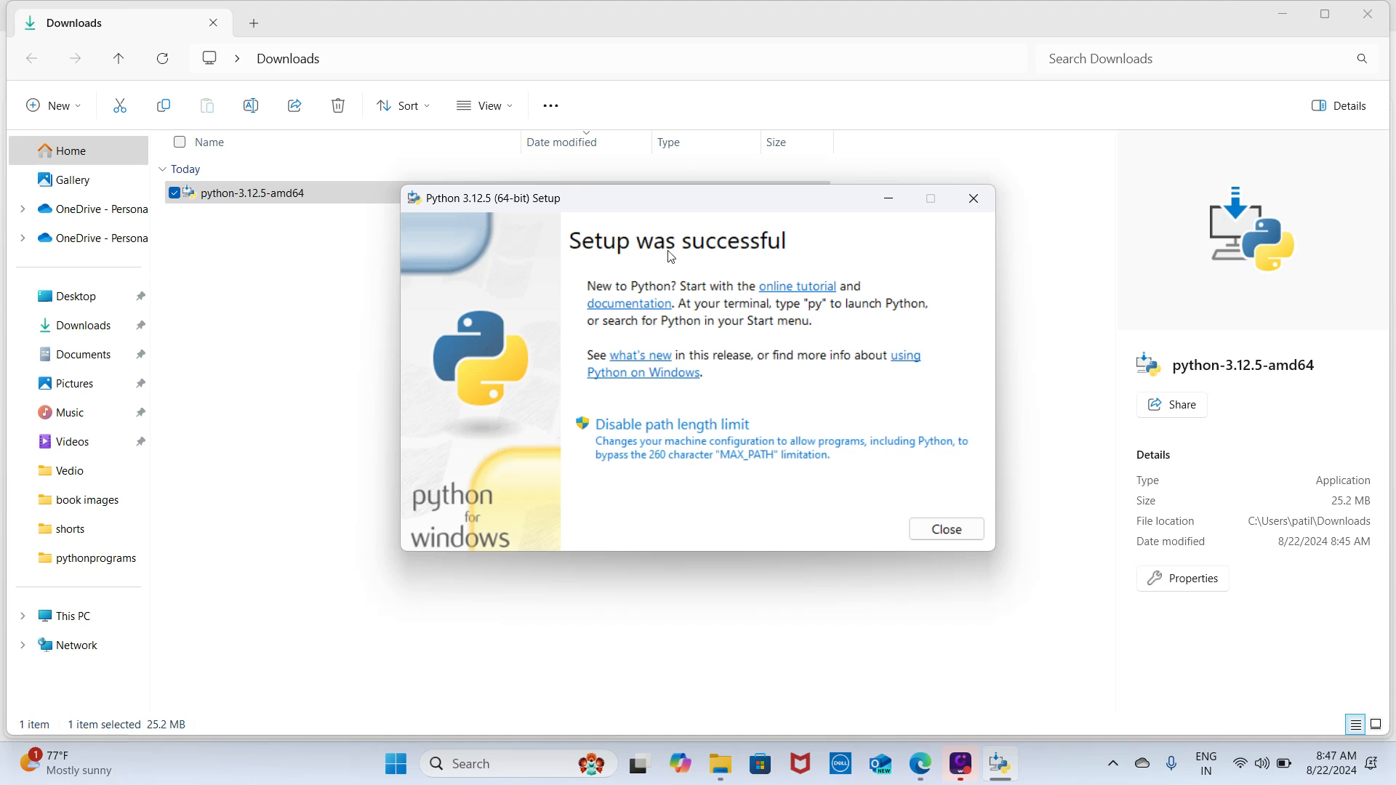
left_click(962, 532)
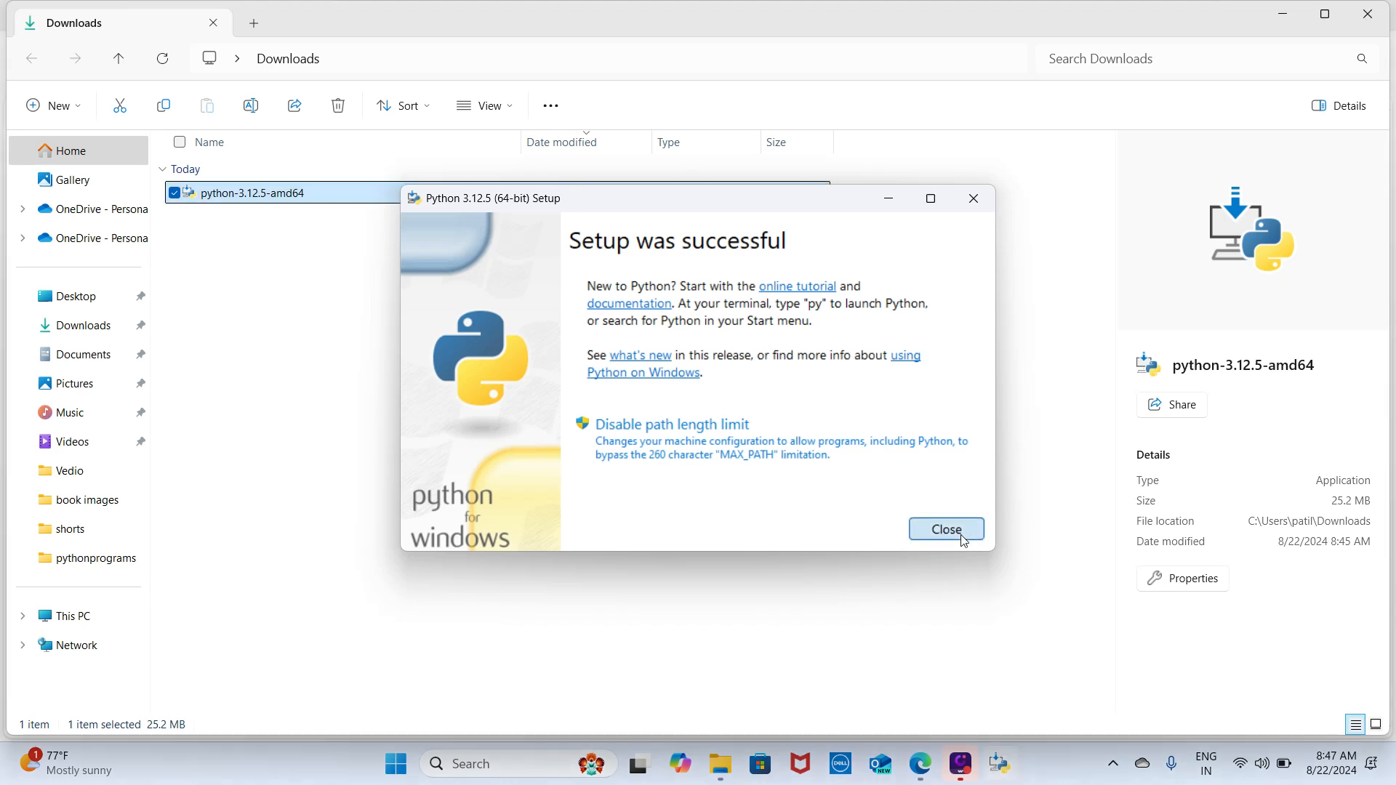
- Search Windows for "pyt" and launch the Python 3.12 (64-bit) console
left_click(528, 764)
type("p")
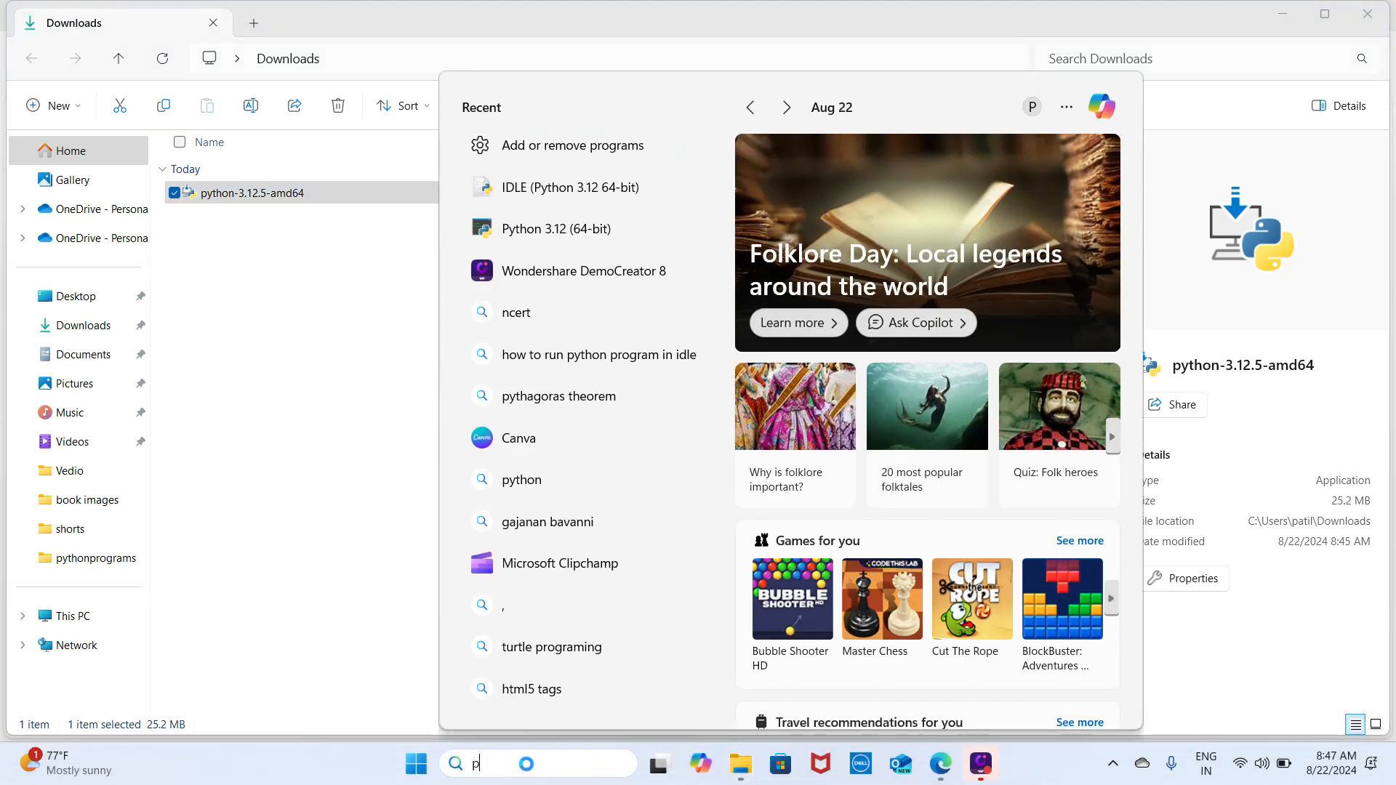
type("yt")
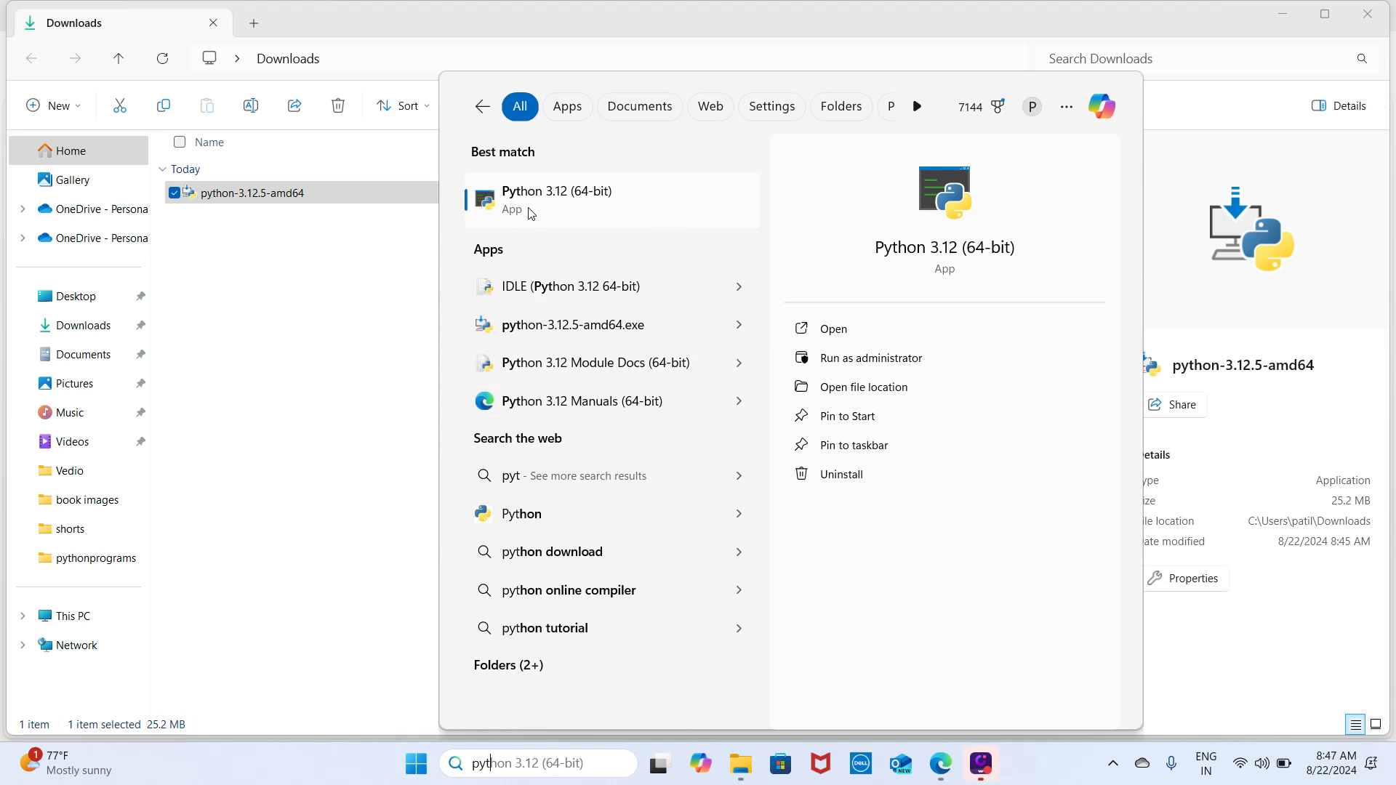
left_click(567, 210)
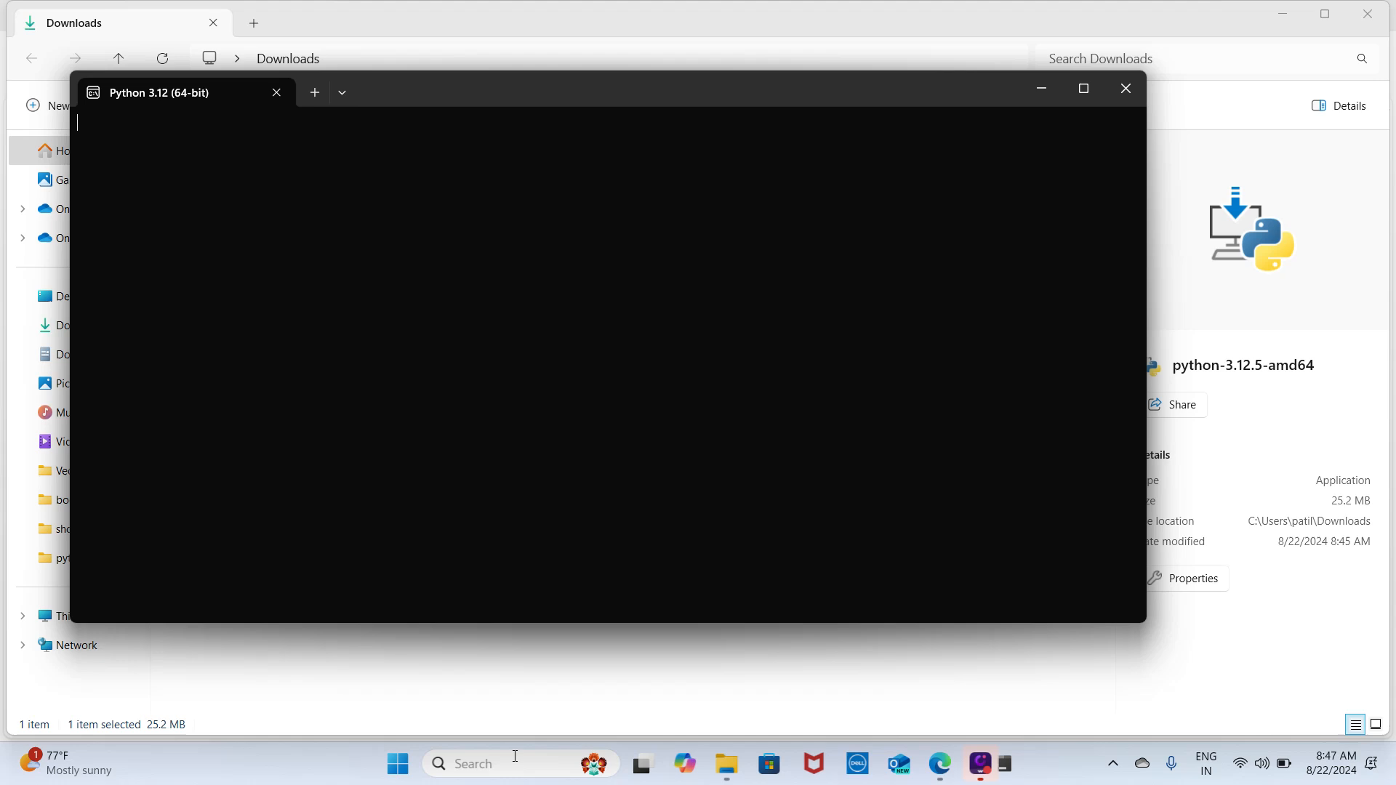
left_click(509, 767)
type("py")
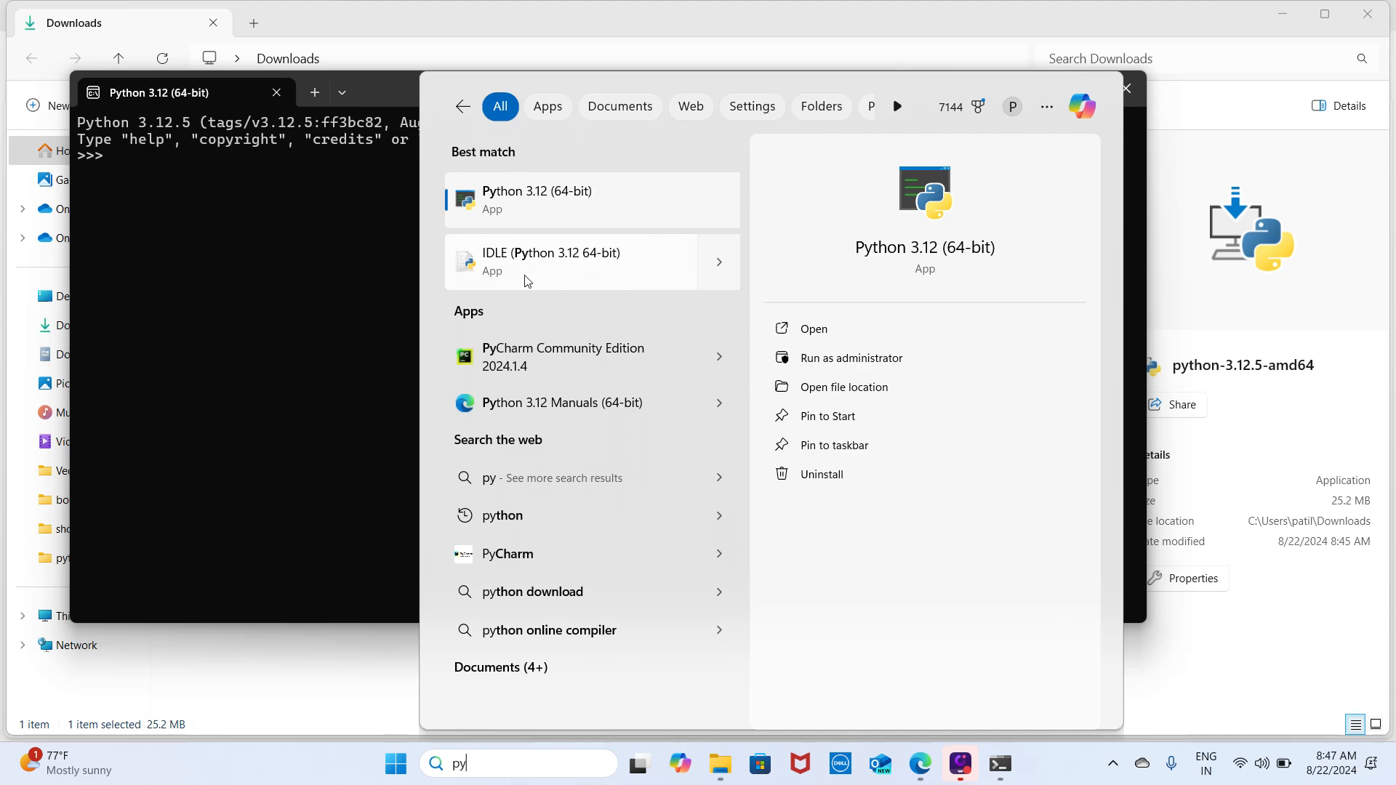
left_click(233, 274)
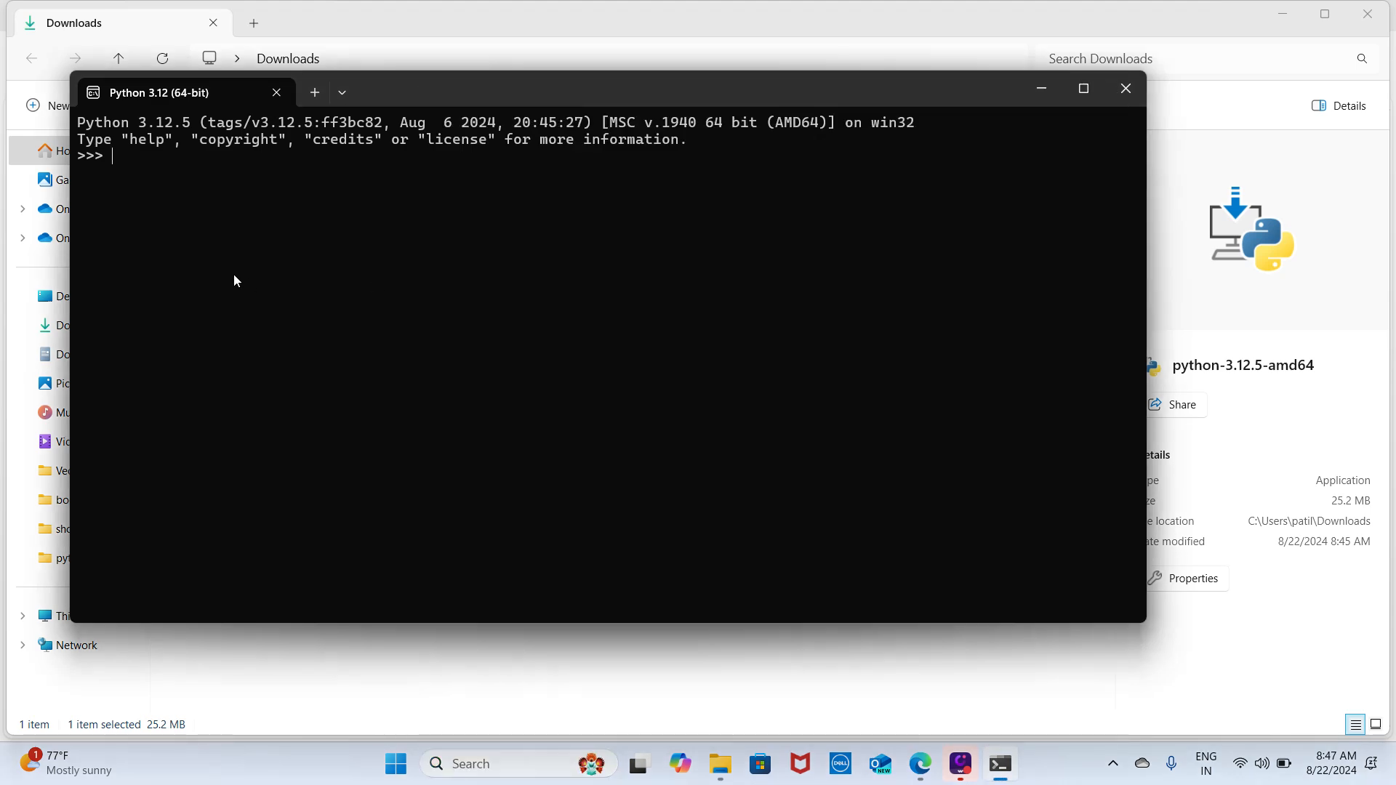
- Maximize the Python console window and evaluate the expressions 4+23 and 7*4
double_click(566, 80)
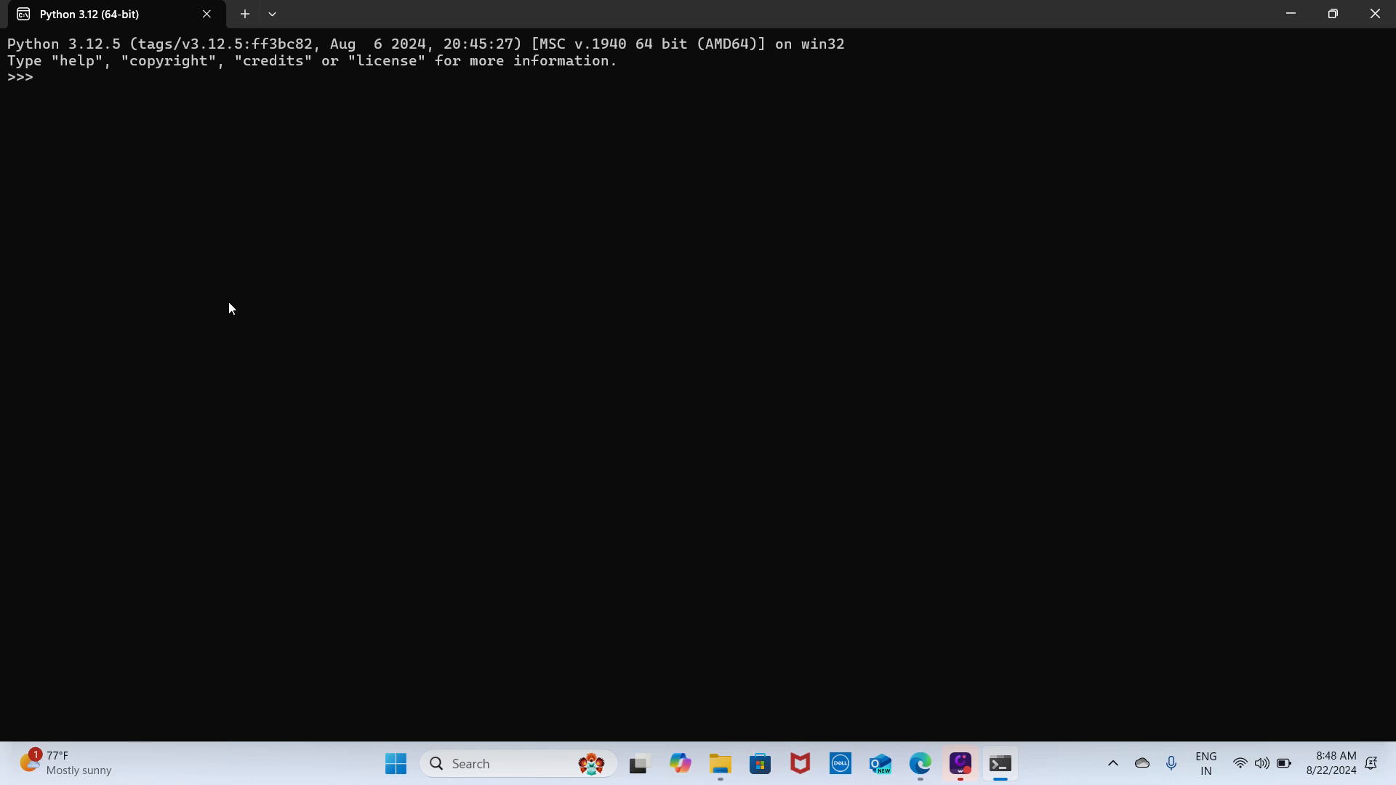
type("4+23")
key("Return")
key("Return")
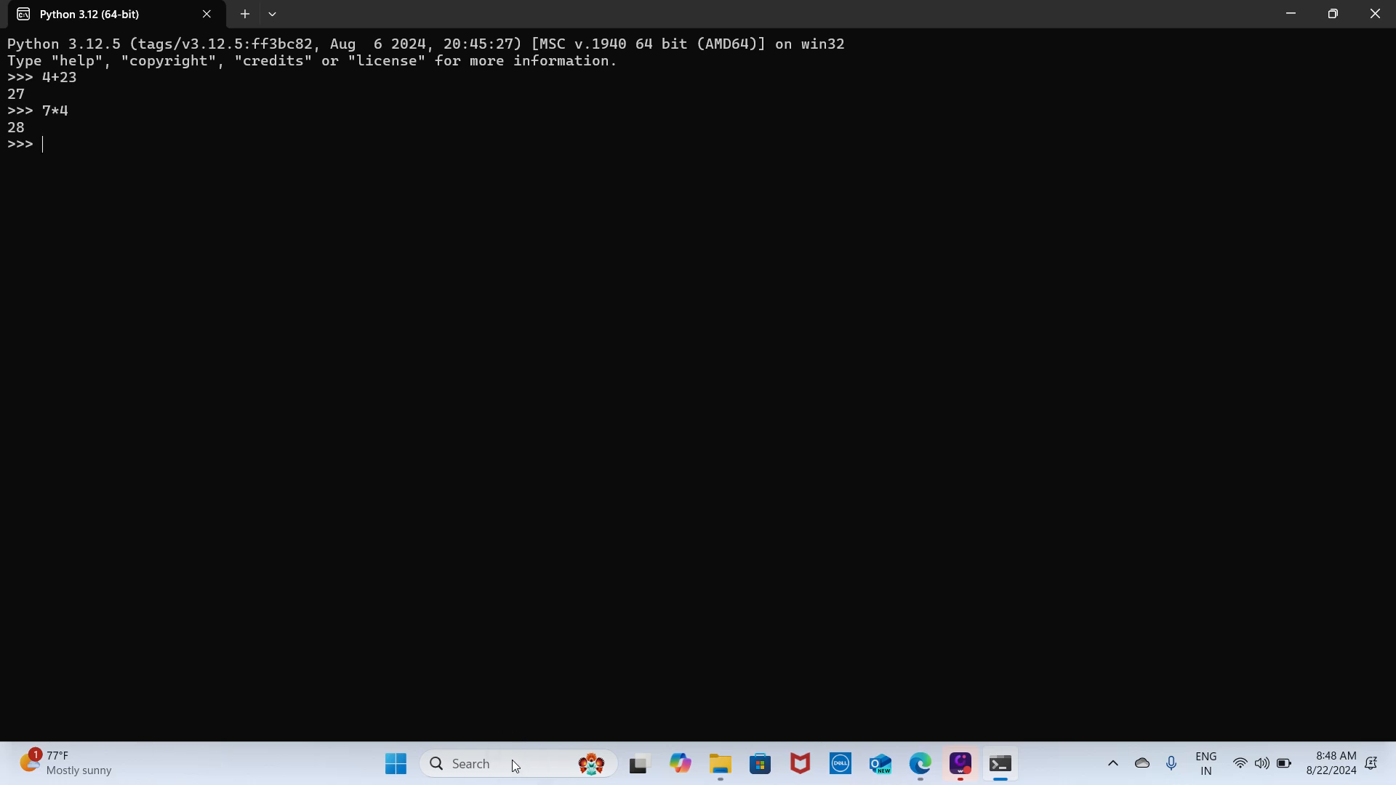
- Launch IDLE (Python 3.12 64-bit) through the Windows search and move its window fully above the taskbar
left_click(471, 766)
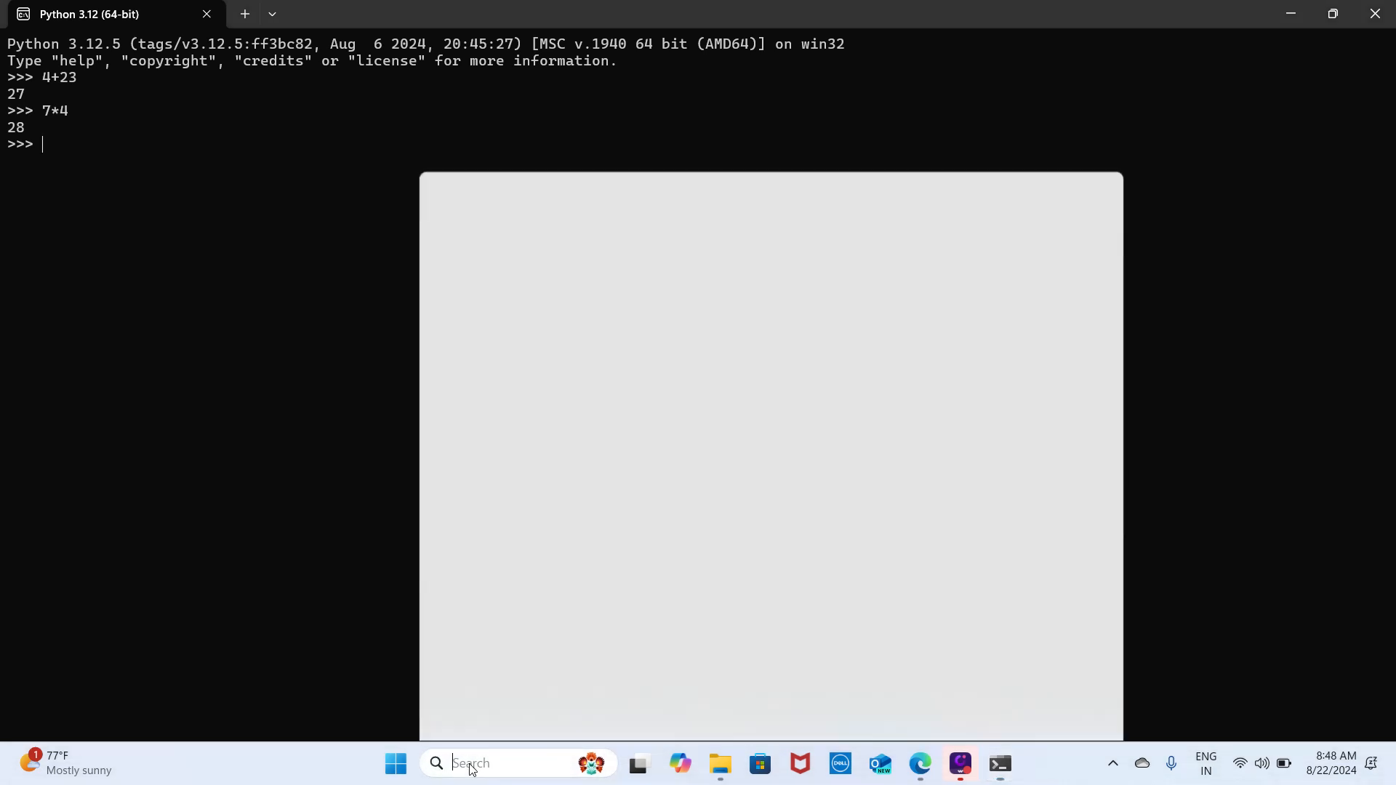
type("id")
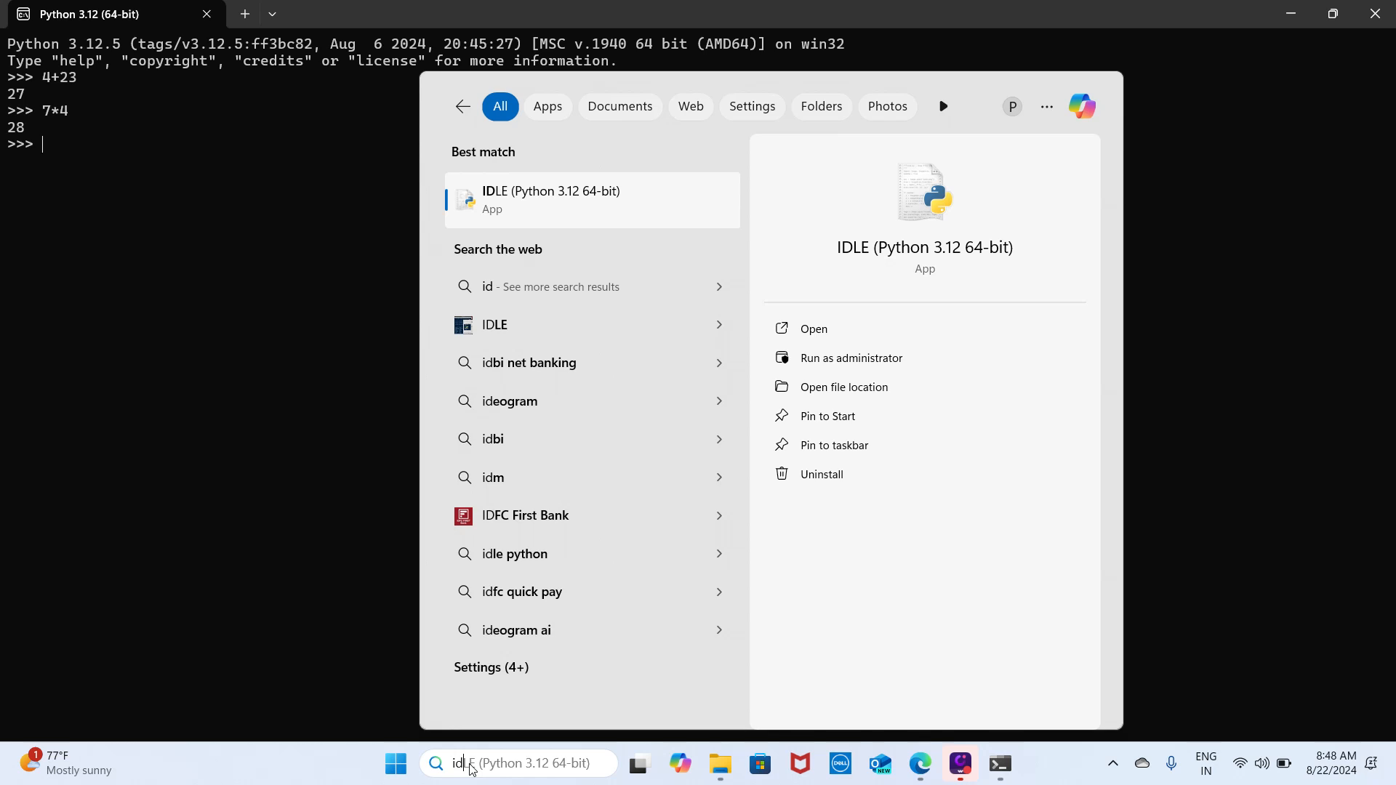
key("Return")
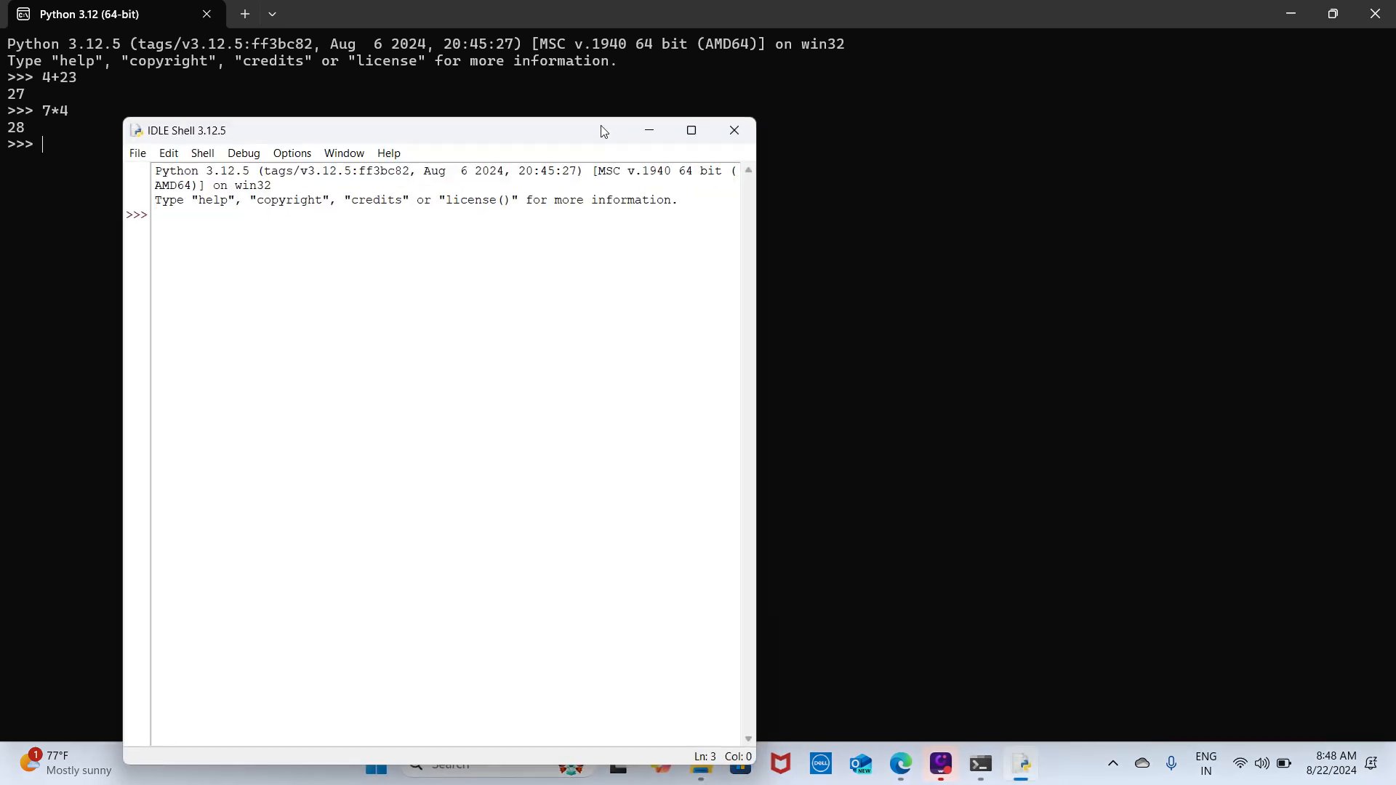
left_click_drag(601, 130, 713, 31)
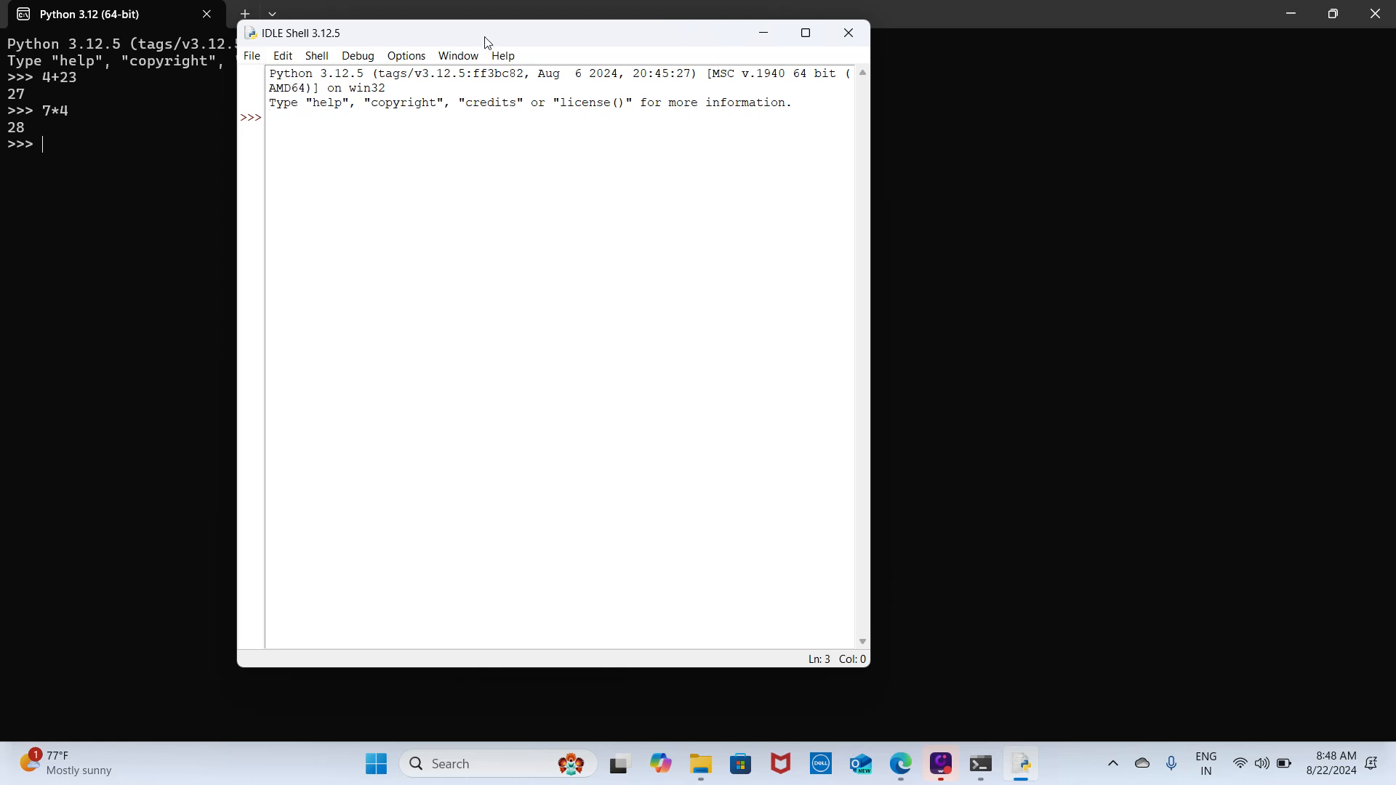
left_click(503, 761)
type("id")
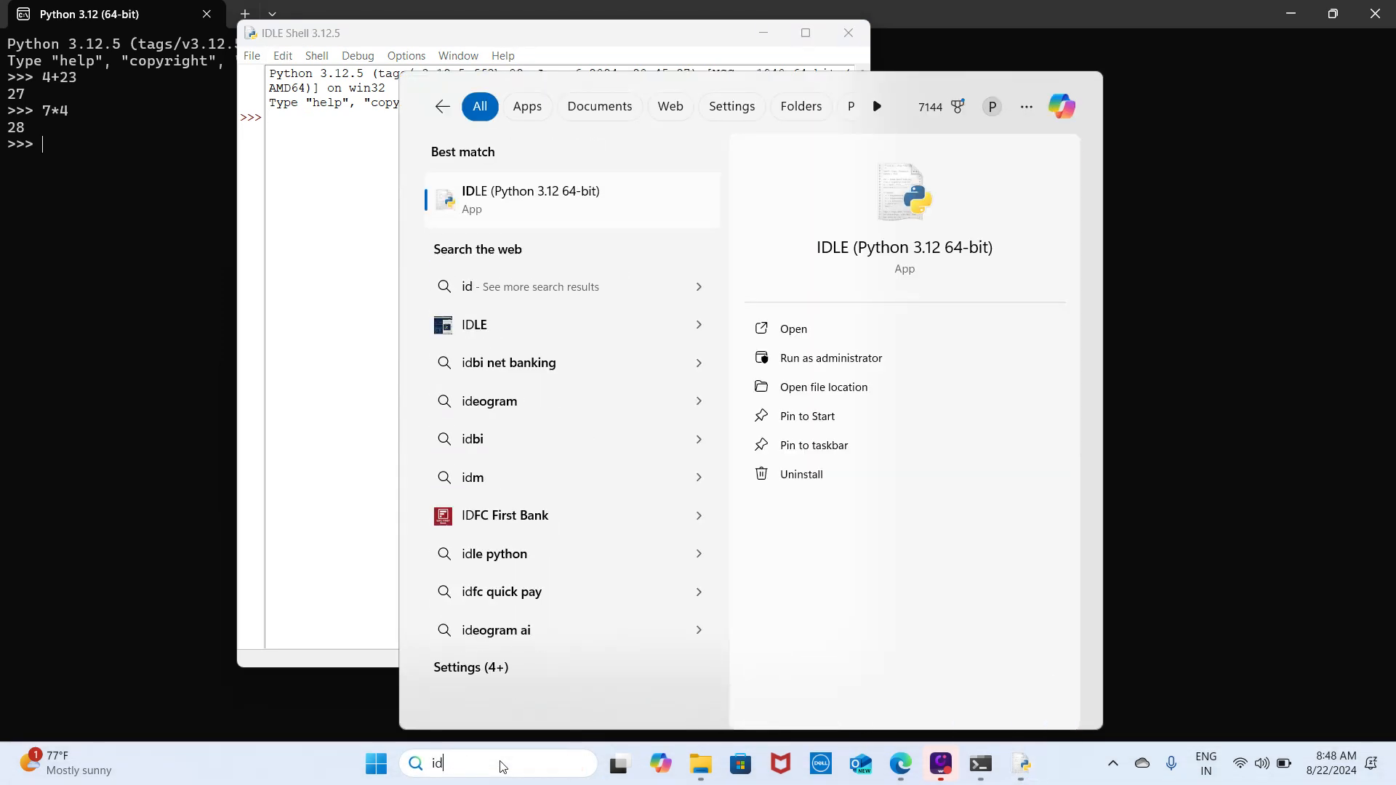
type("le")
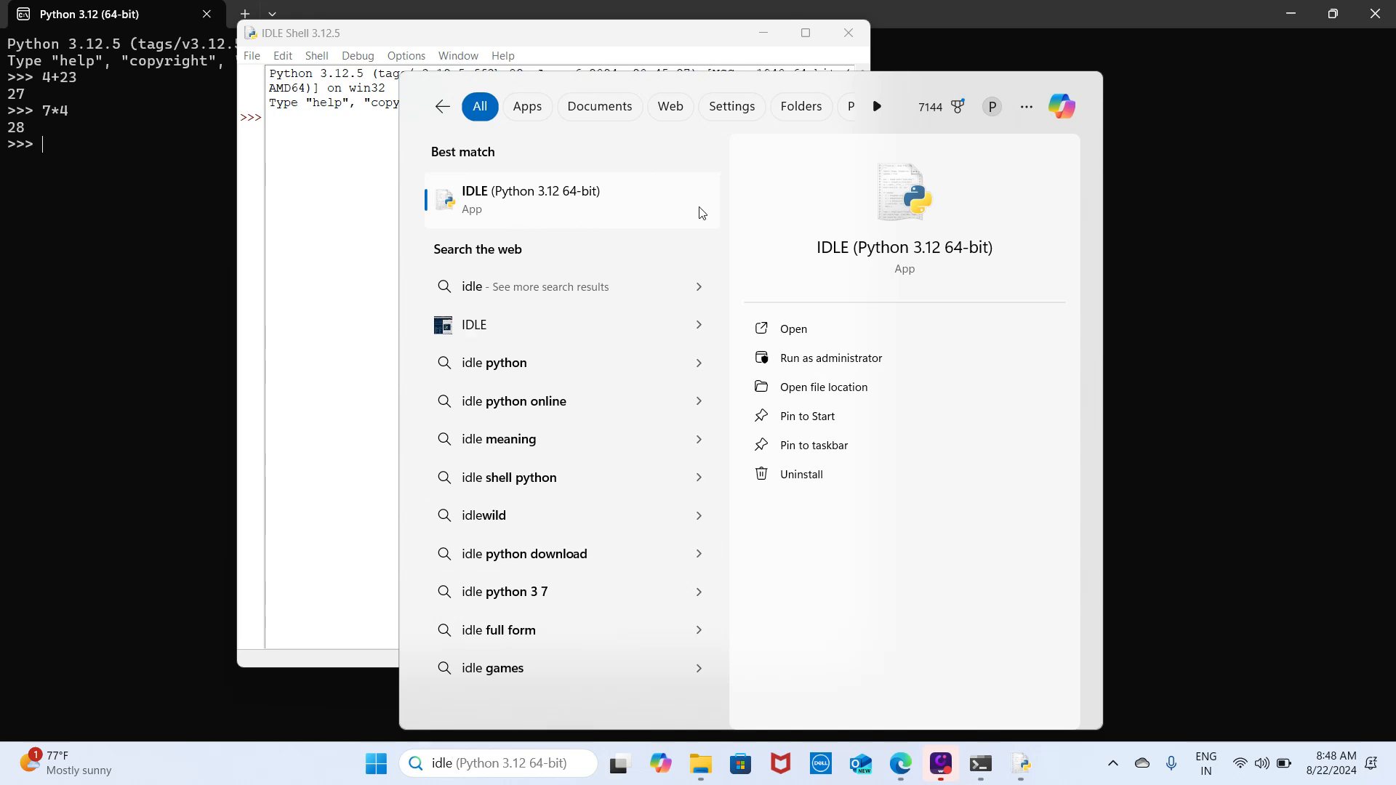
left_click(352, 231)
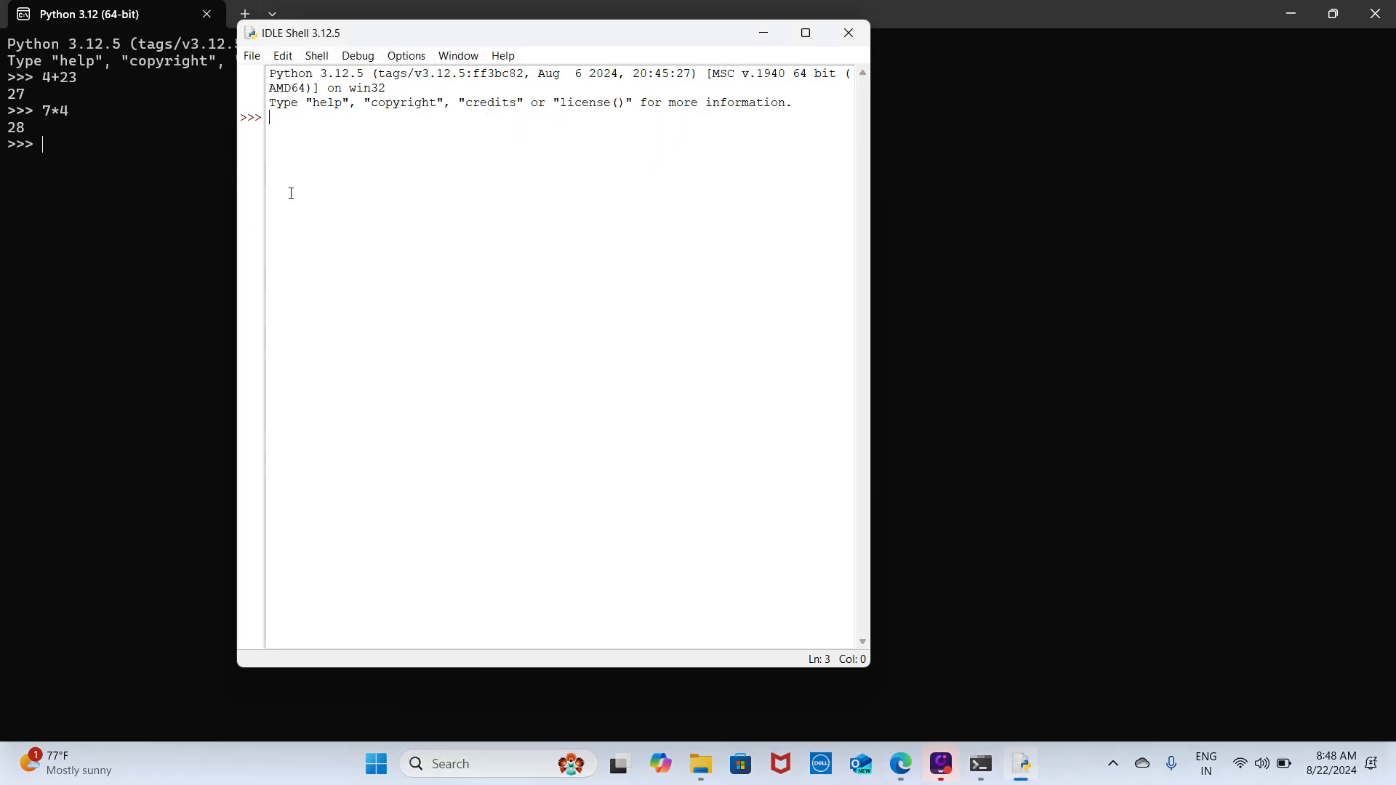
- Evaluate 4*3 in the IDLE Shell and create a new, empty program file
type("4*3")
key("Return")
left_click(252, 56)
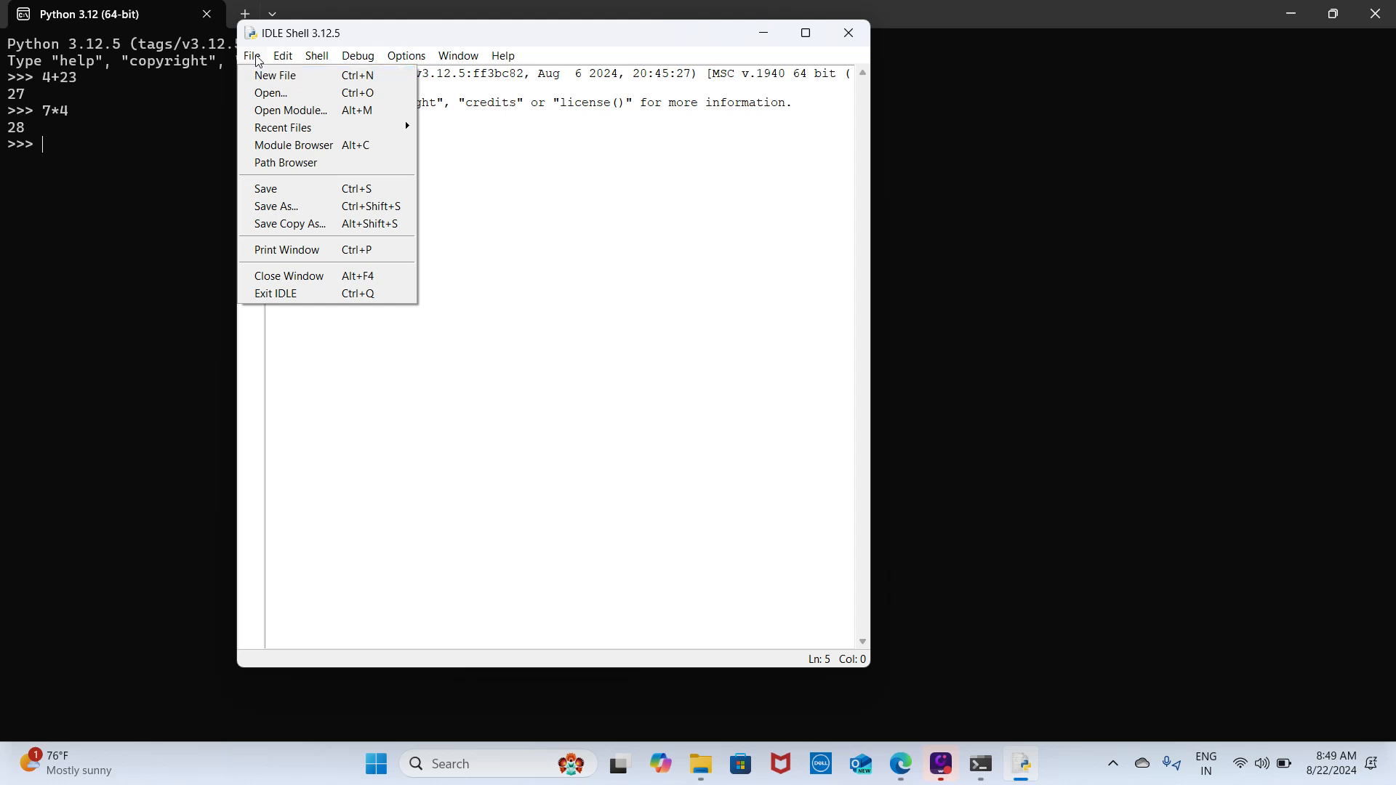
left_click(275, 75)
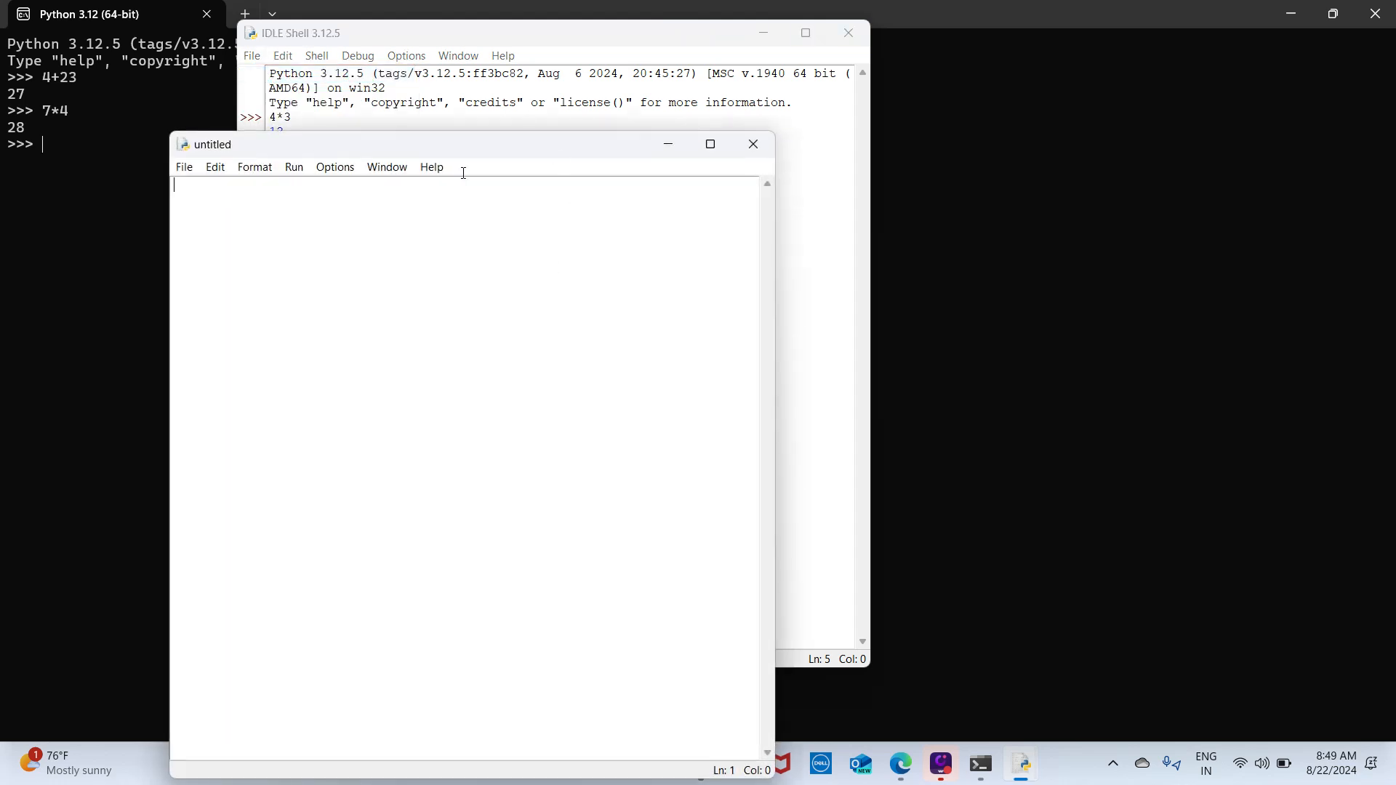